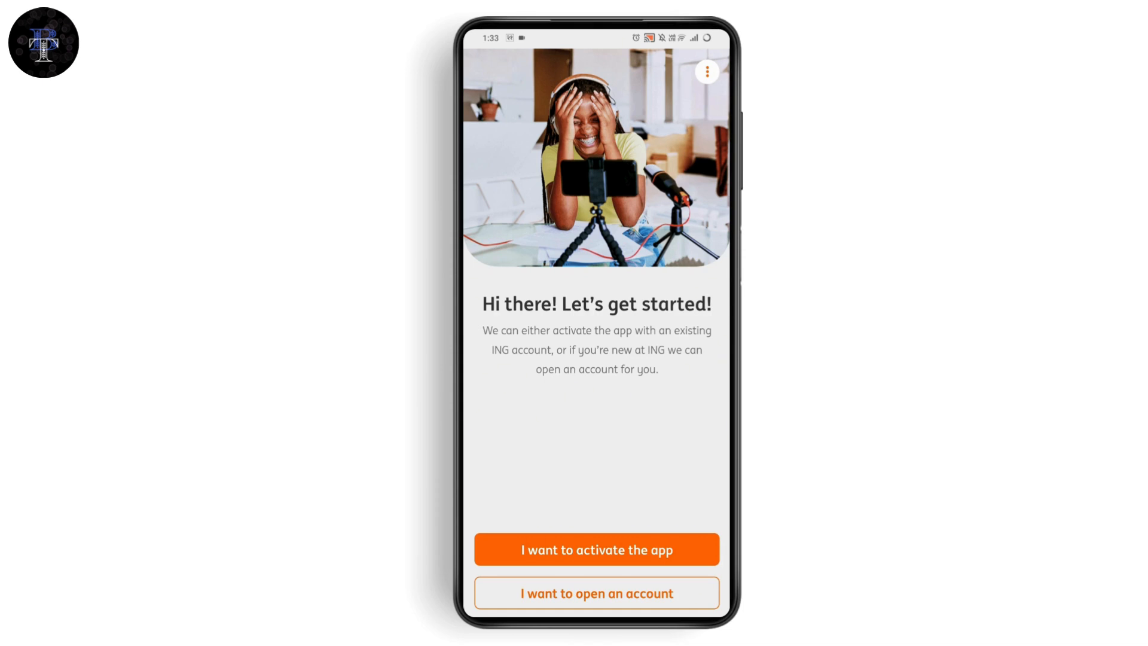
- Choose 'I want to activate the app' on the welcome screen to begin activation
click(611, 554)
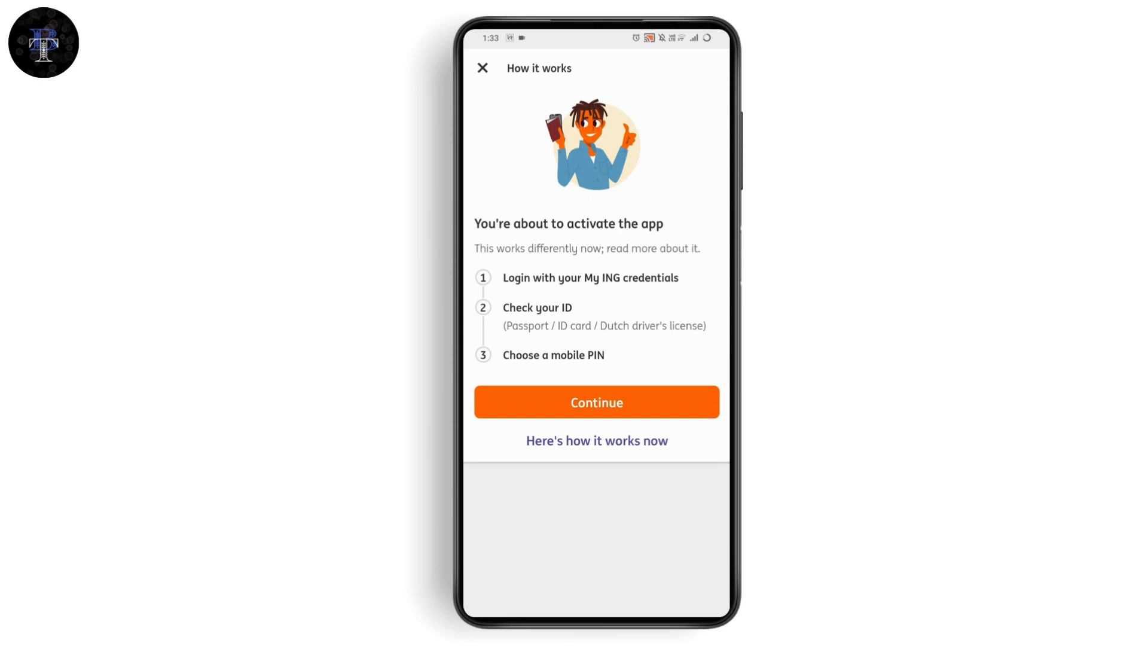
- Continue to the My ING login, view the Business login, and return to Private
click(596, 401)
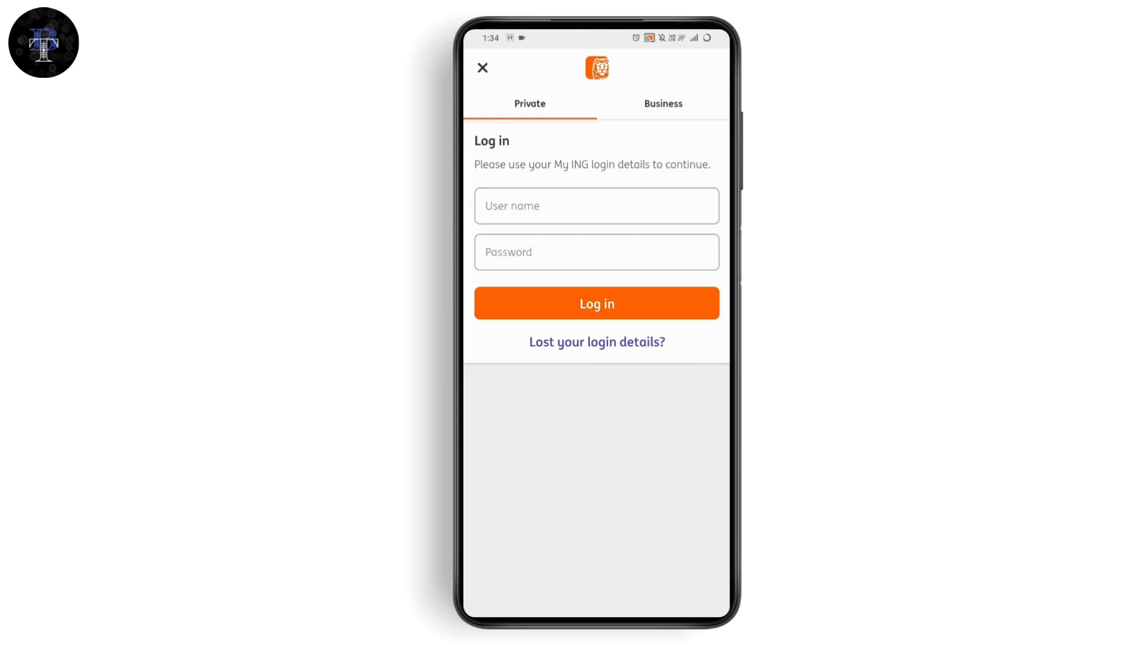
click(663, 102)
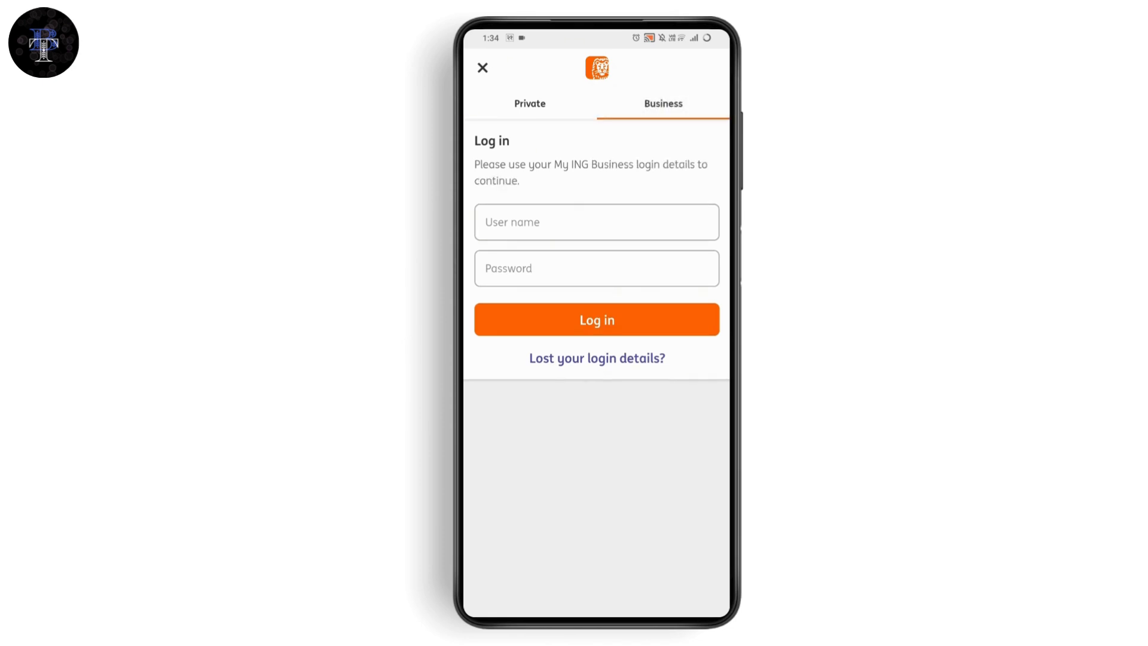
click(530, 104)
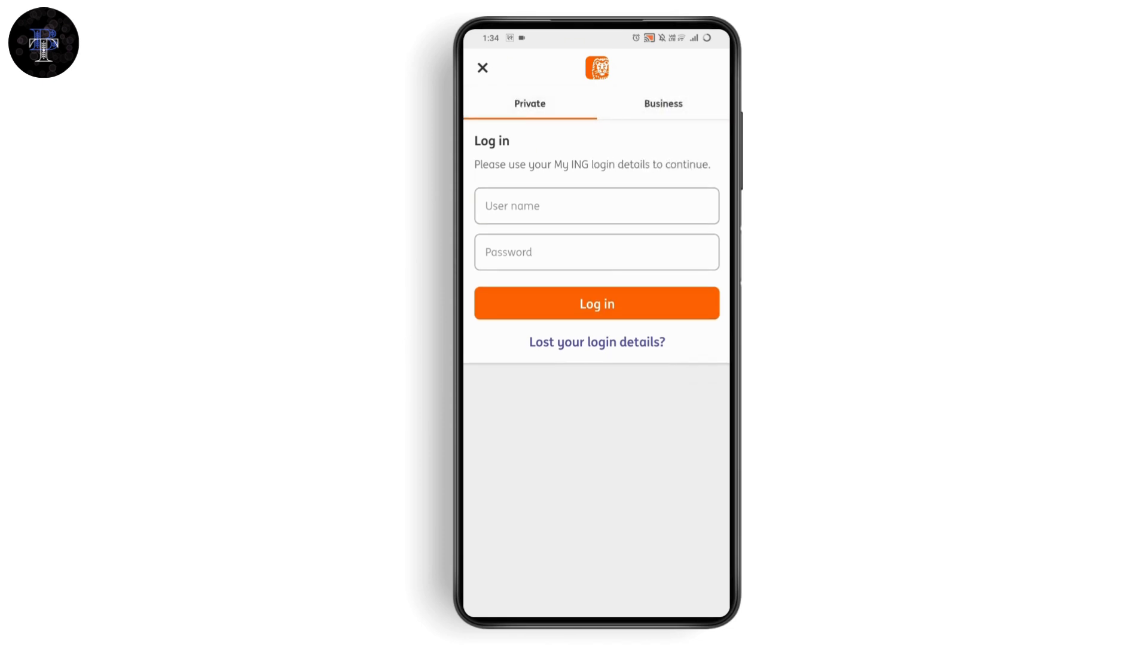